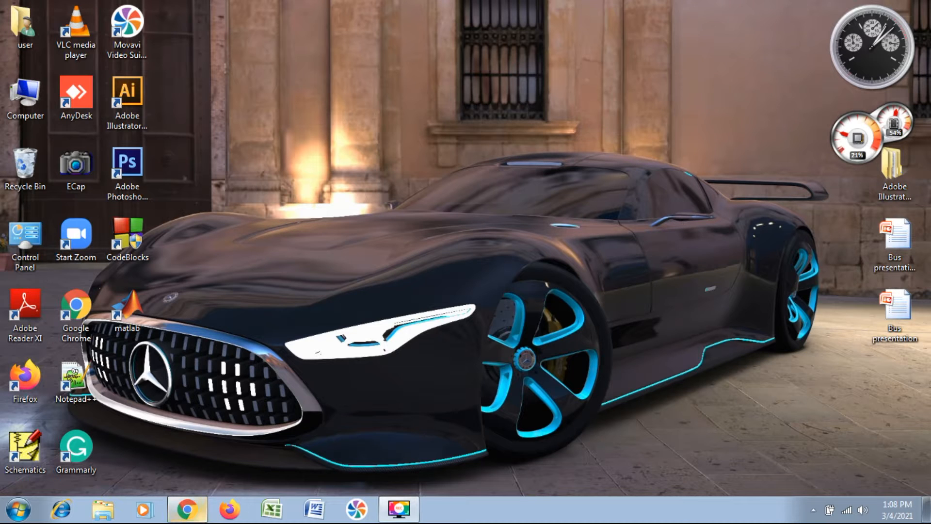
Switch to Canva in Chrome and create a blank custom-size design of 4500 x 5400 px.
left_click(187, 509)
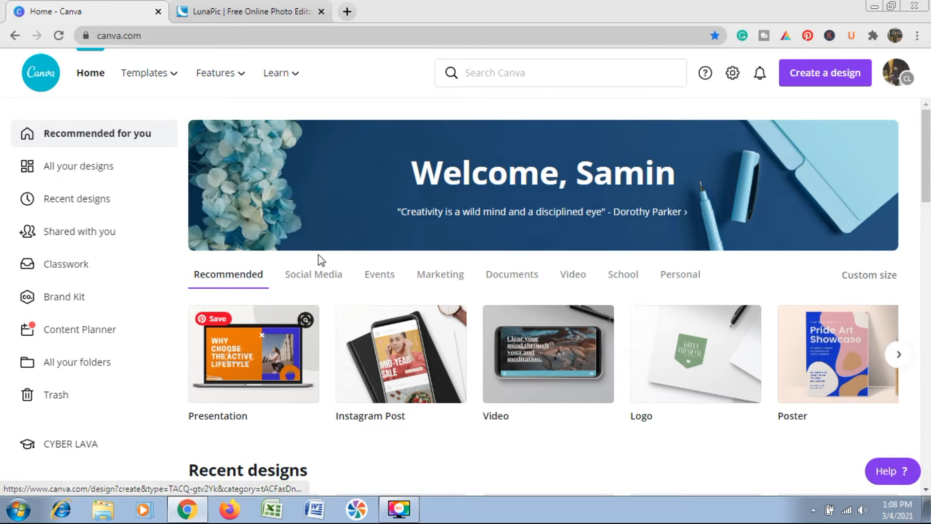
left_click(823, 83)
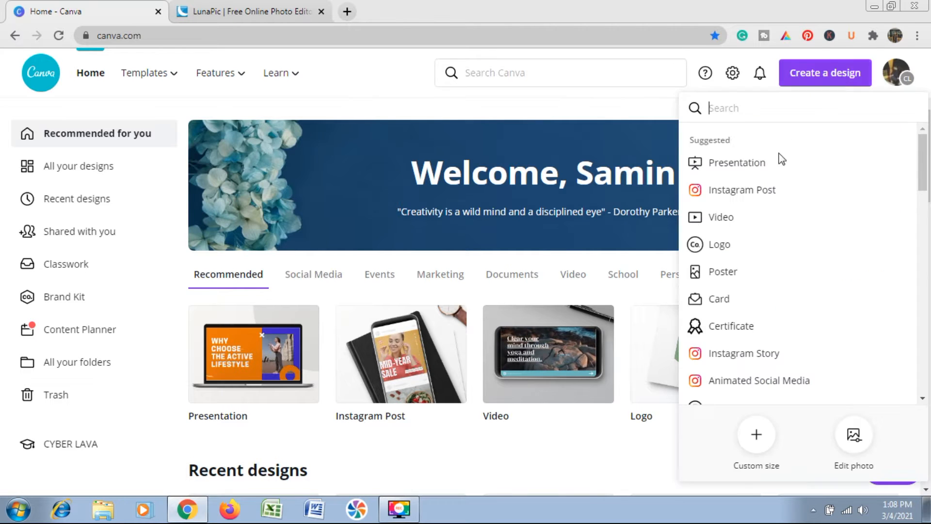
left_click(758, 440)
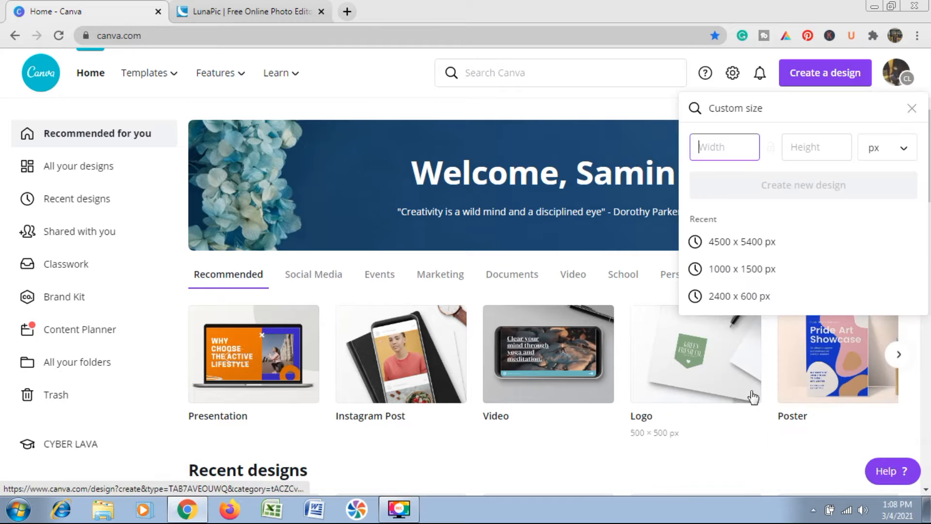
left_click(752, 241)
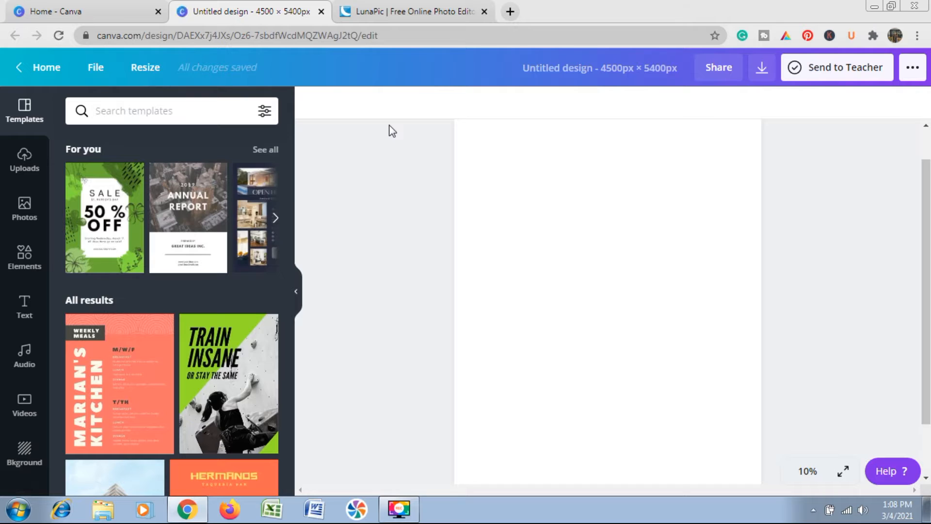
Set the blank page's background colour to black.
left_click(532, 257)
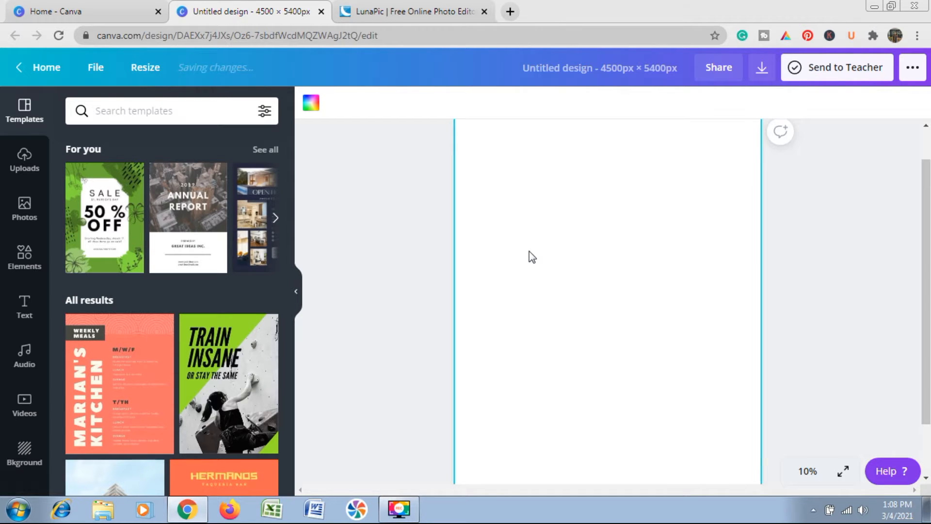
left_click(22, 462)
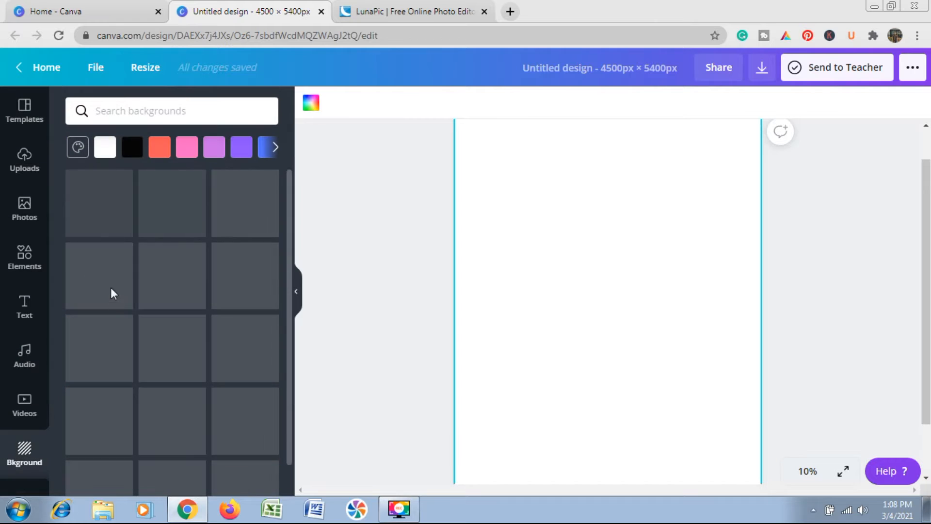
left_click(132, 148)
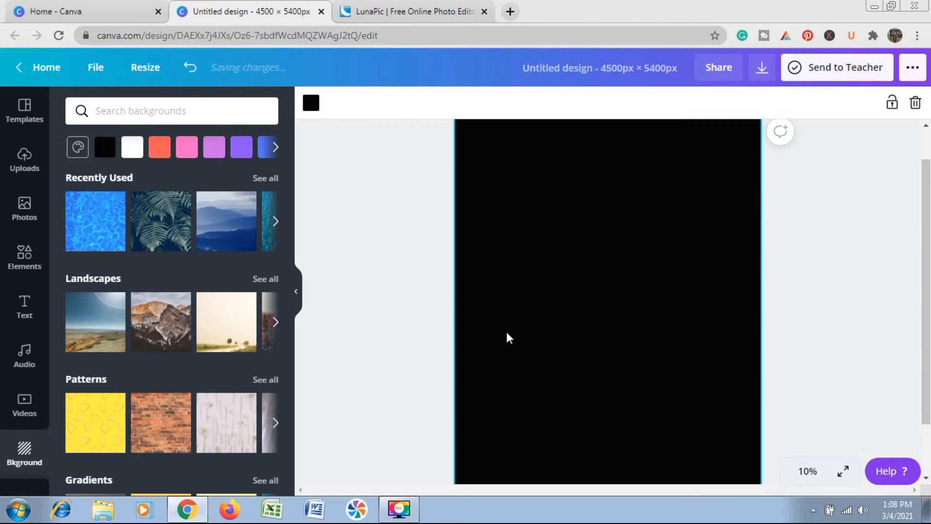
Add one heading to the page and replace its placeholder text with "TODAY IS FRIDAY".
left_click(25, 313)
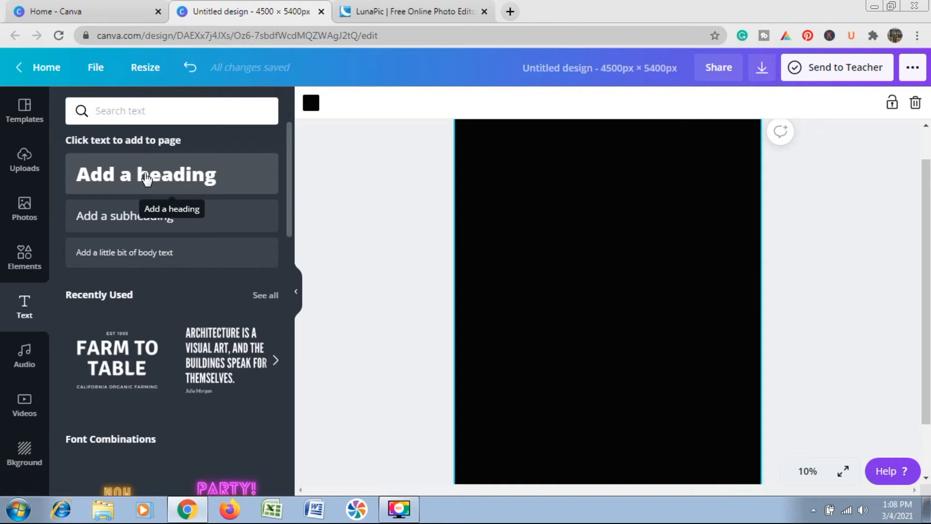
left_click(148, 180)
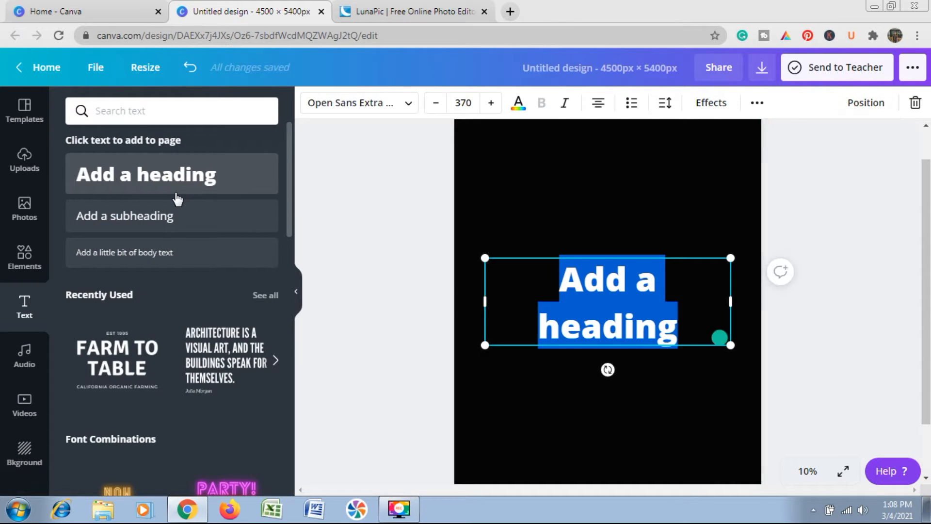
left_click(177, 199)
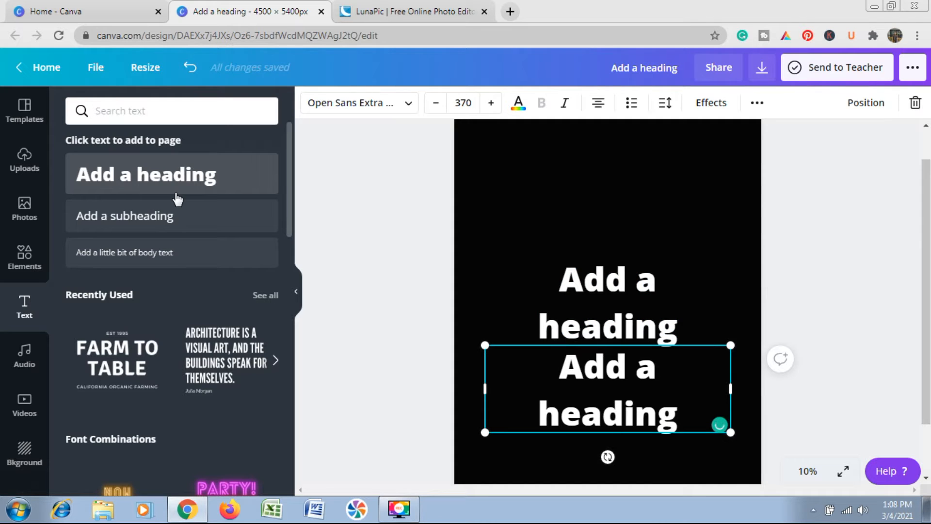
key("Delete")
left_click(542, 295)
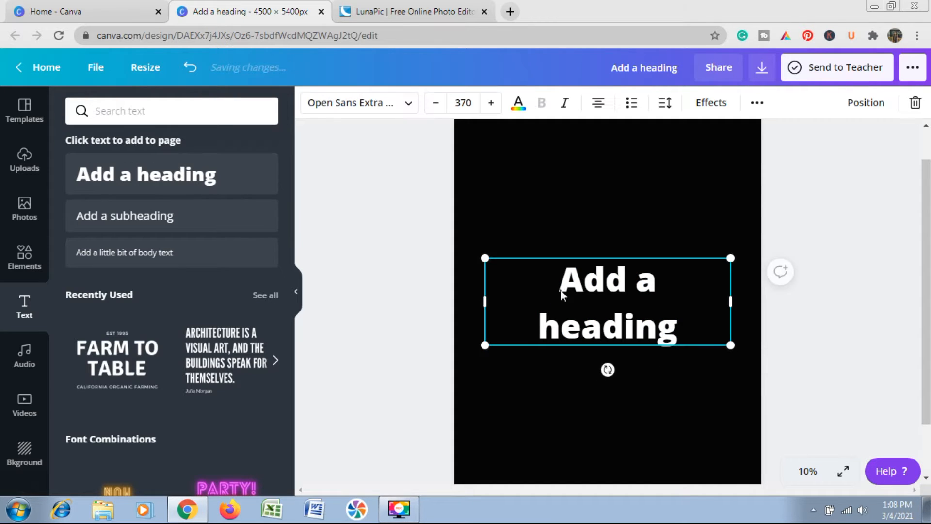
left_click(656, 298)
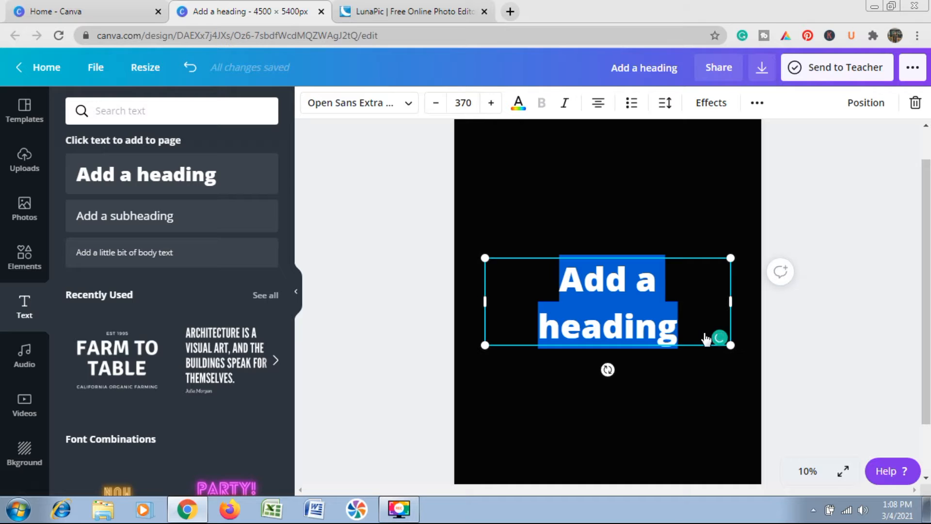
type("TODAY")
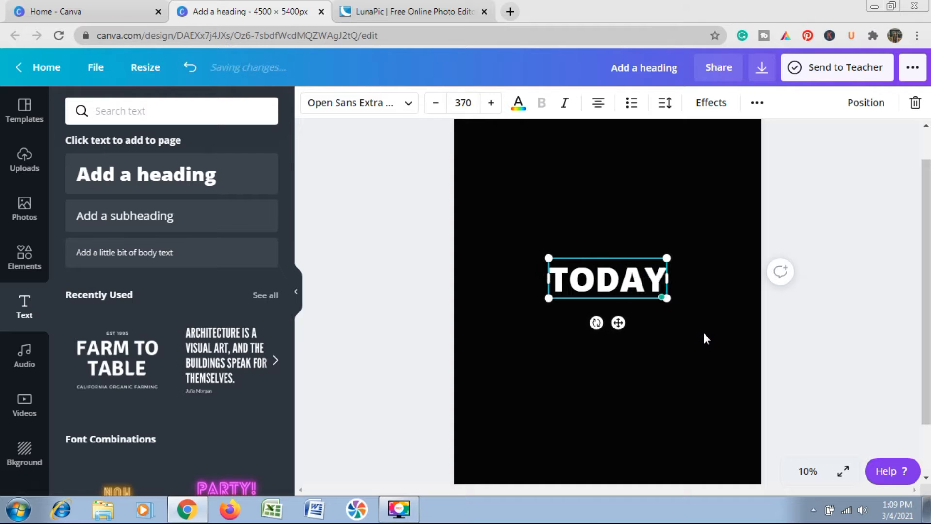
type(" IS FRID")
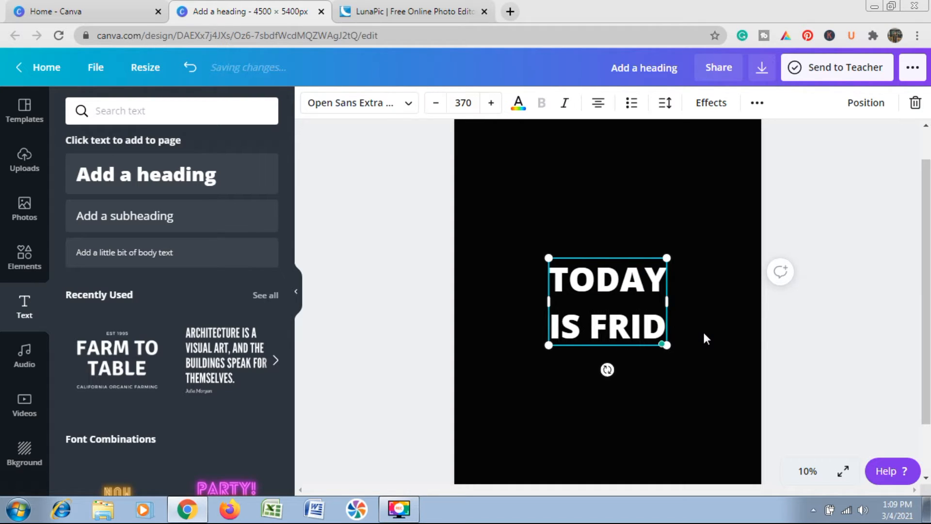
type("AY")
Enlarge the heading to font size 528 on two lines and centre it on the page.
left_click_drag(691, 343, 742, 371)
left_click(721, 151)
left_click_drag(681, 304, 656, 286)
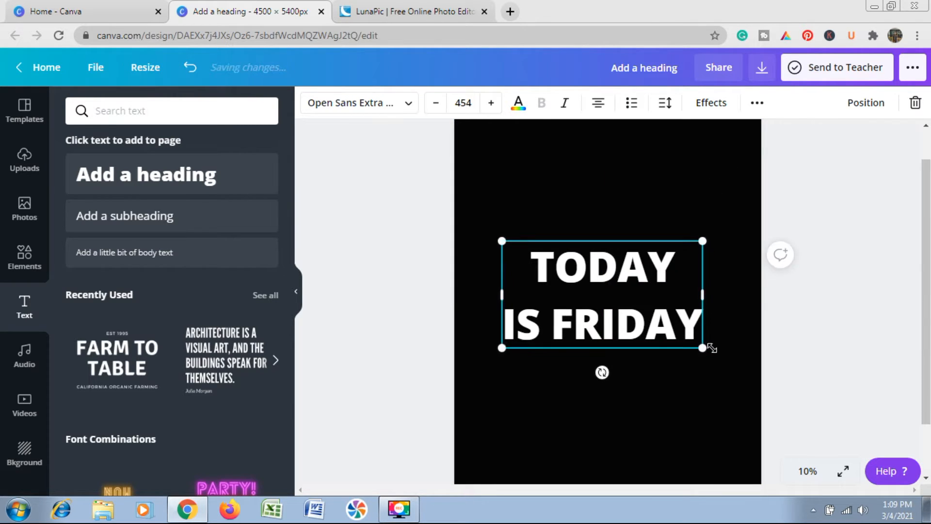
left_click_drag(703, 348, 729, 377)
left_click_drag(706, 342, 696, 335)
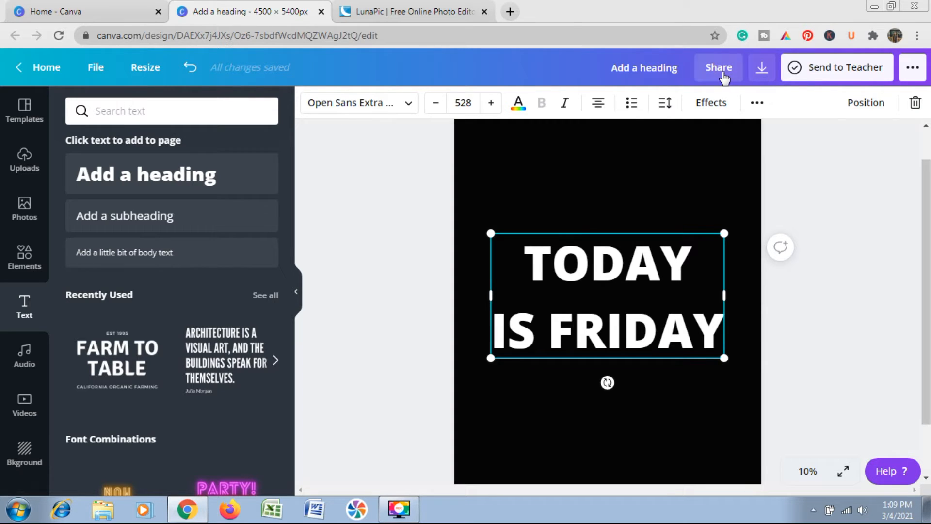
Change the text colour of the "TODAY IS FRIDAY" heading to dark blue.
left_click(762, 69)
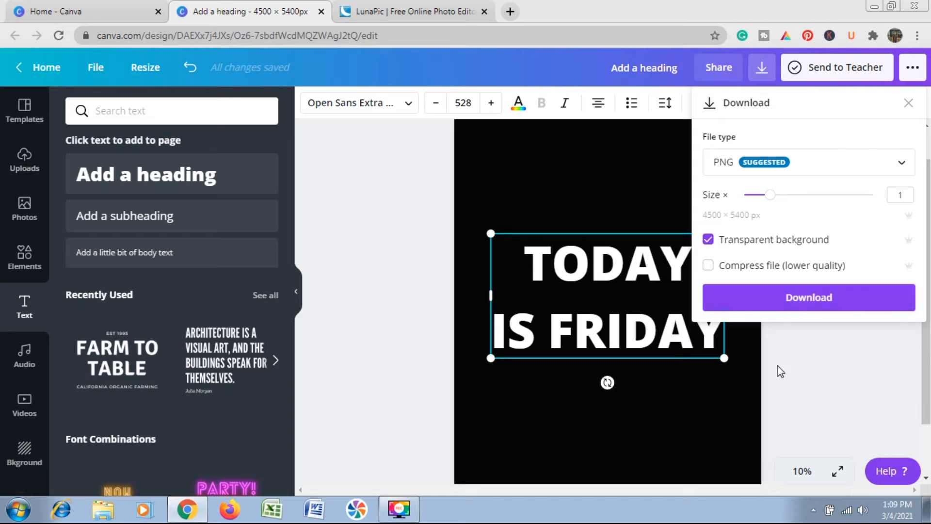
left_click(749, 386)
left_click(682, 330)
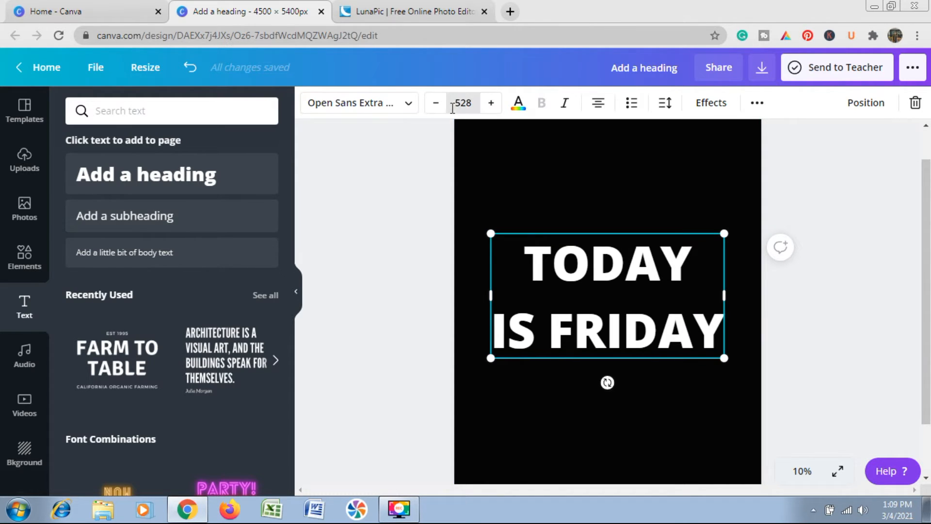
left_click(518, 105)
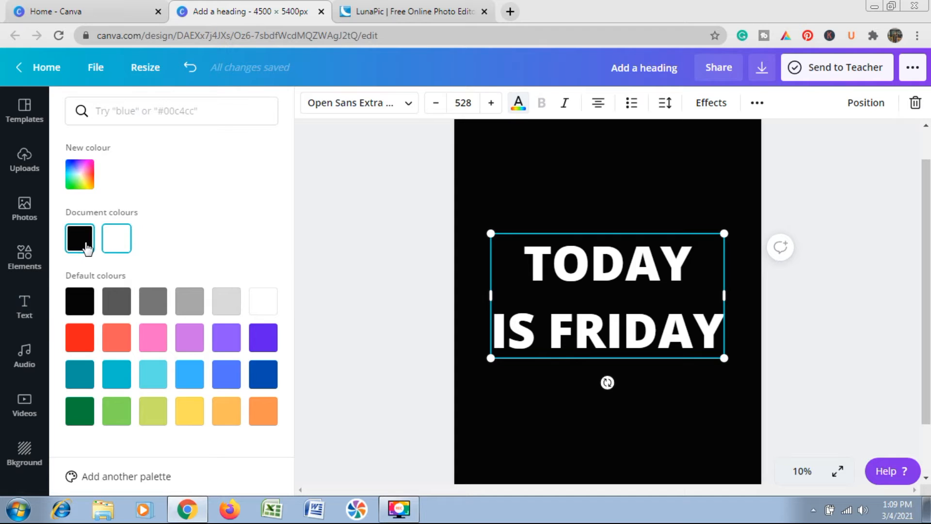
left_click(262, 374)
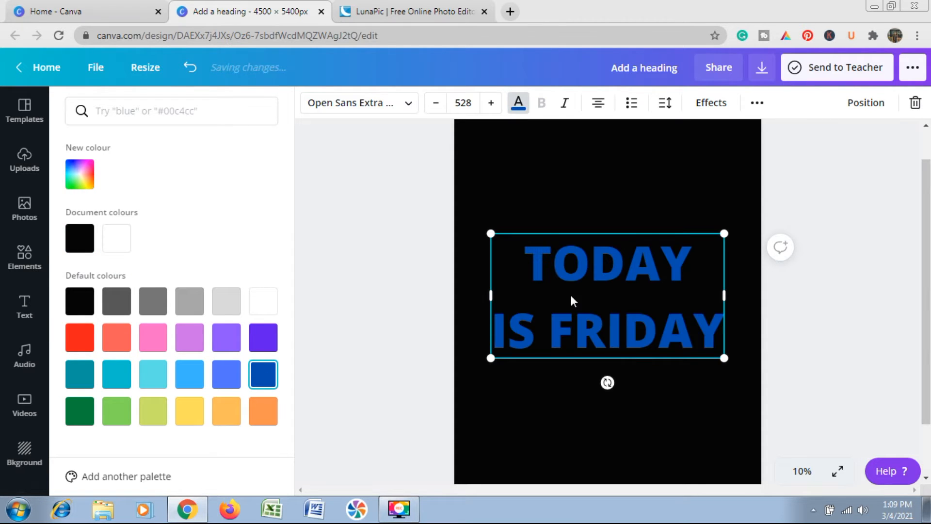
Download the design as a PNG with a transparent background and view the downloaded image.
left_click(762, 68)
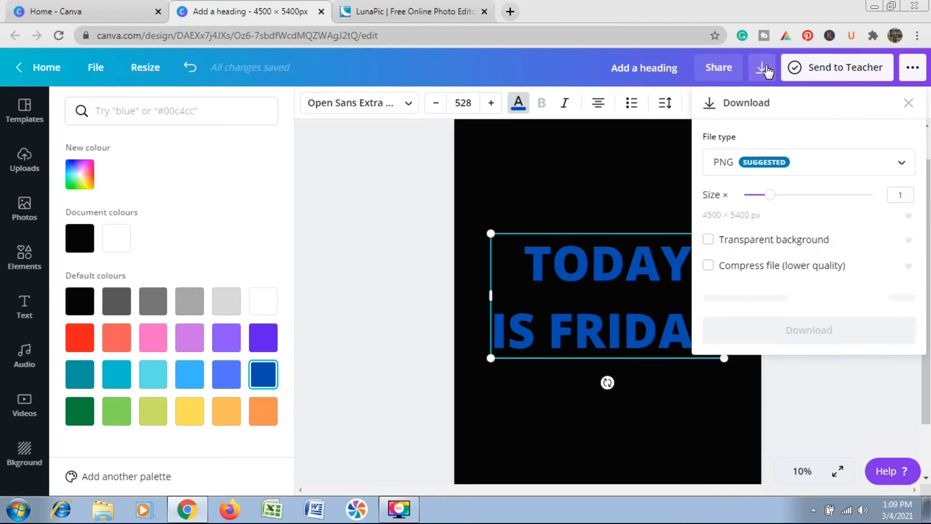
left_click(709, 240)
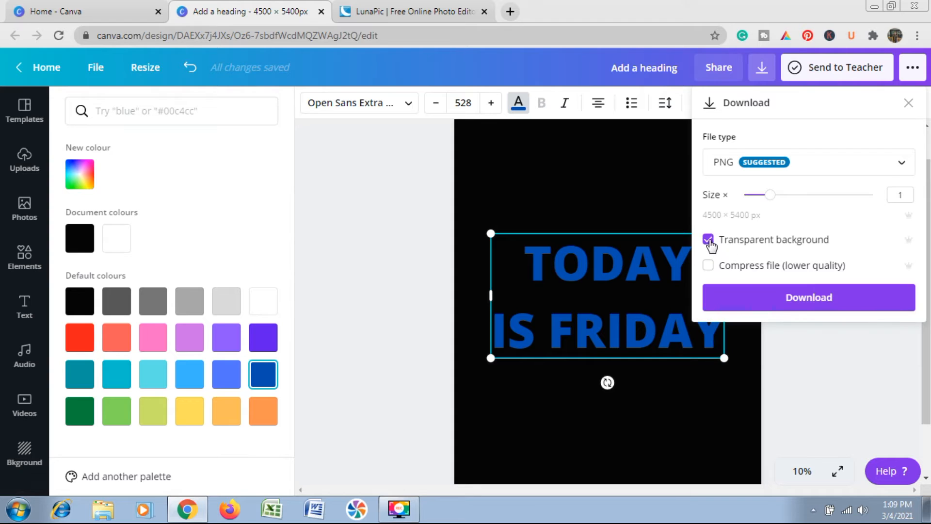
left_click(769, 298)
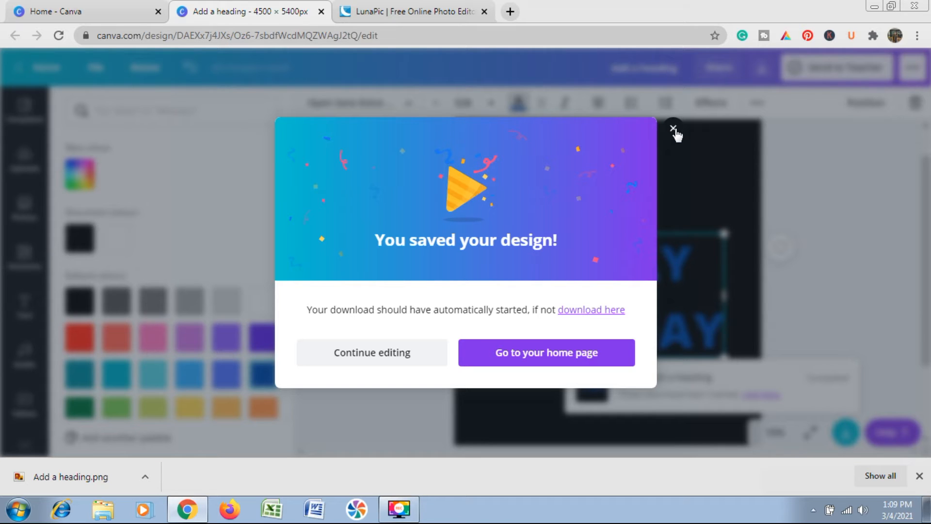
left_click(674, 129)
left_click(85, 470)
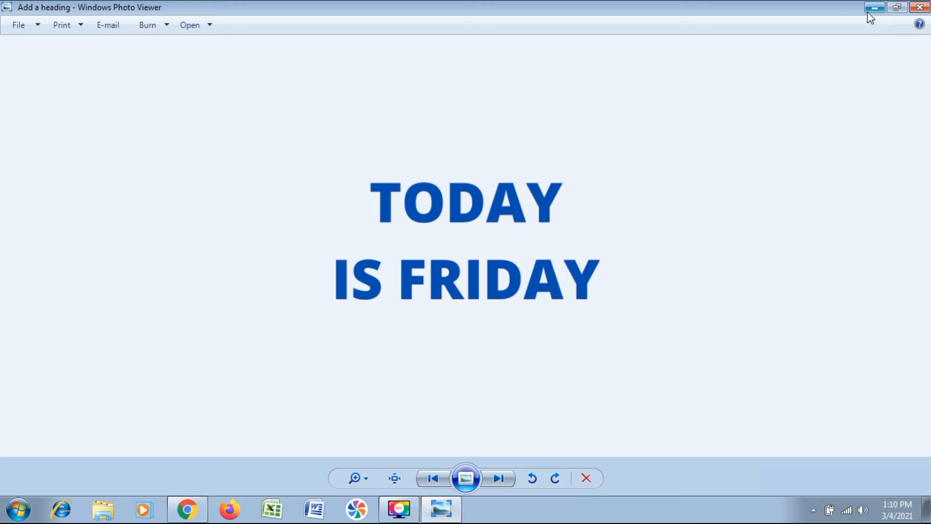
left_click(919, 7)
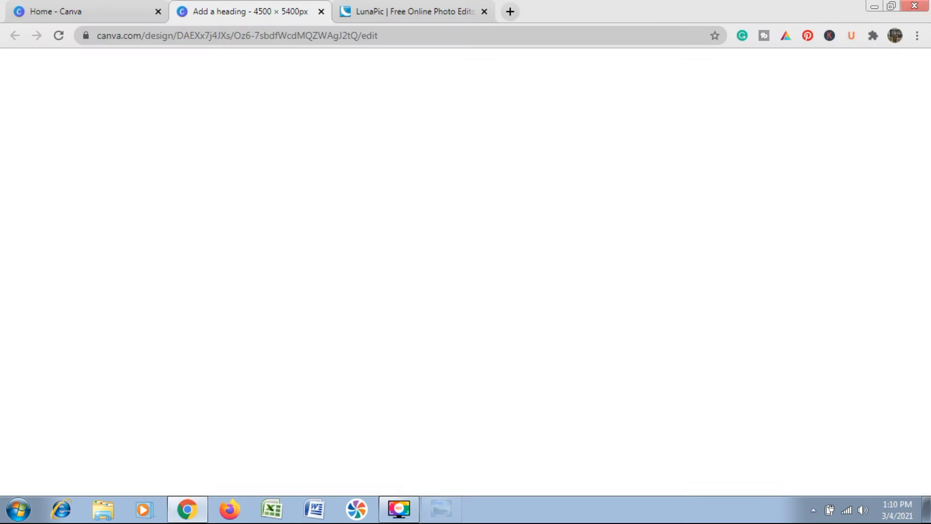
Download the design again as a PNG without a transparent background, keeping the black backdrop.
left_click_drag(926, 385, 928, 356)
left_click(873, 143)
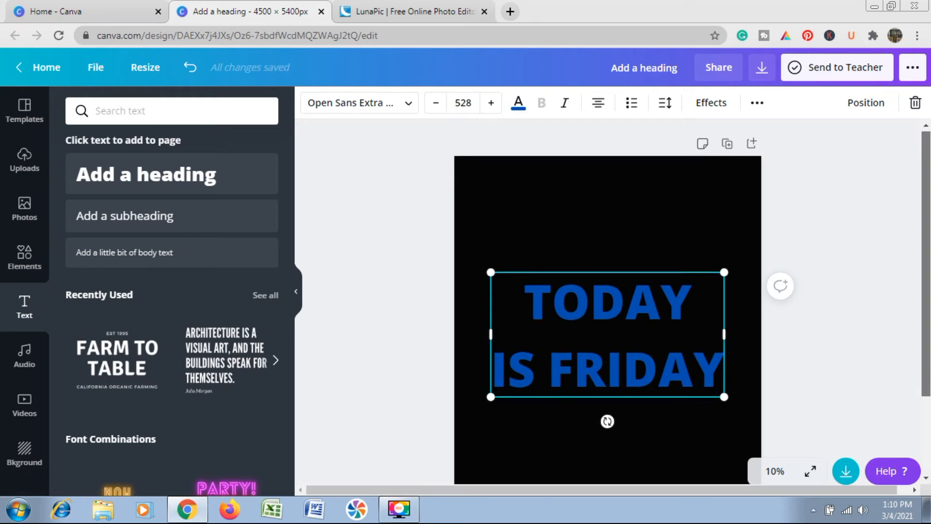
scroll(608, 291, "down", 3)
scroll(660, 339, "up", 1)
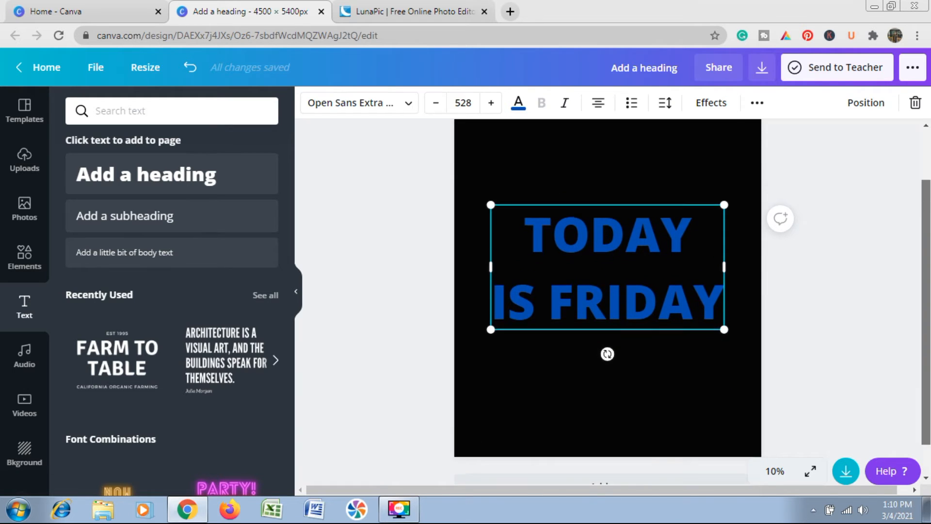
left_click(661, 368)
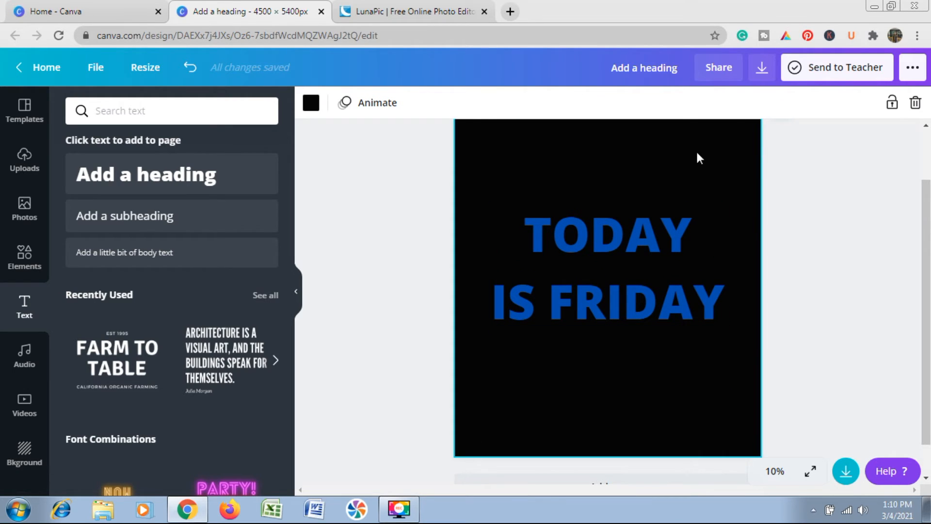
left_click(762, 67)
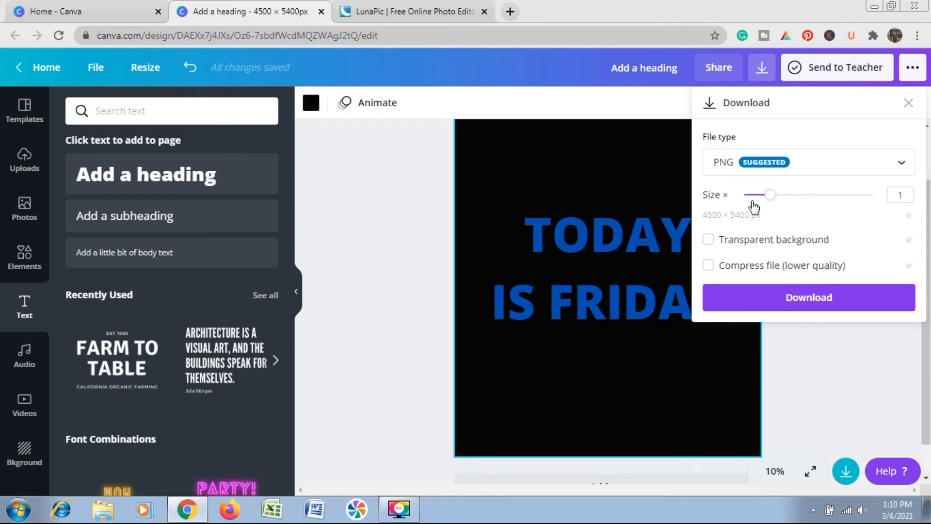
left_click(742, 303)
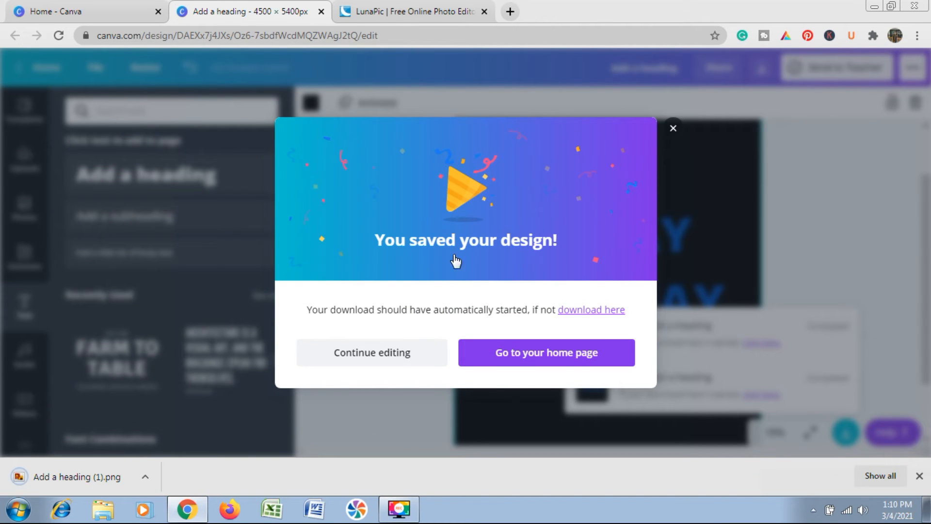
left_click(674, 129)
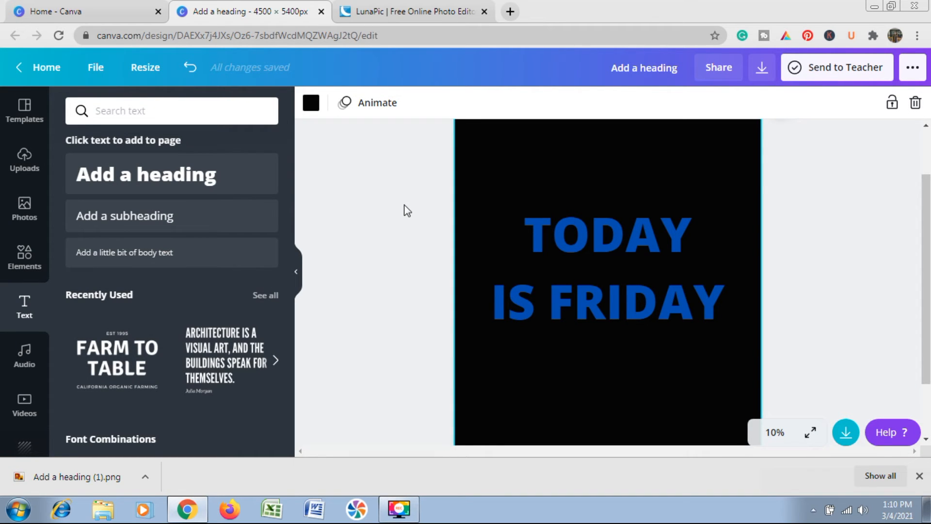
Switch to LunaPic and upload the image "Add a heading (1)" from the Downloads folder.
left_click(394, 7)
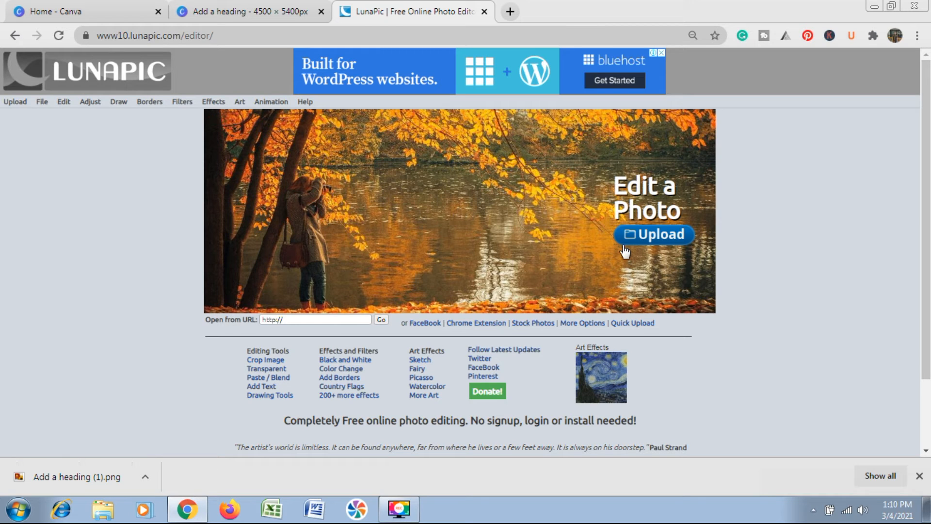
left_click(664, 244)
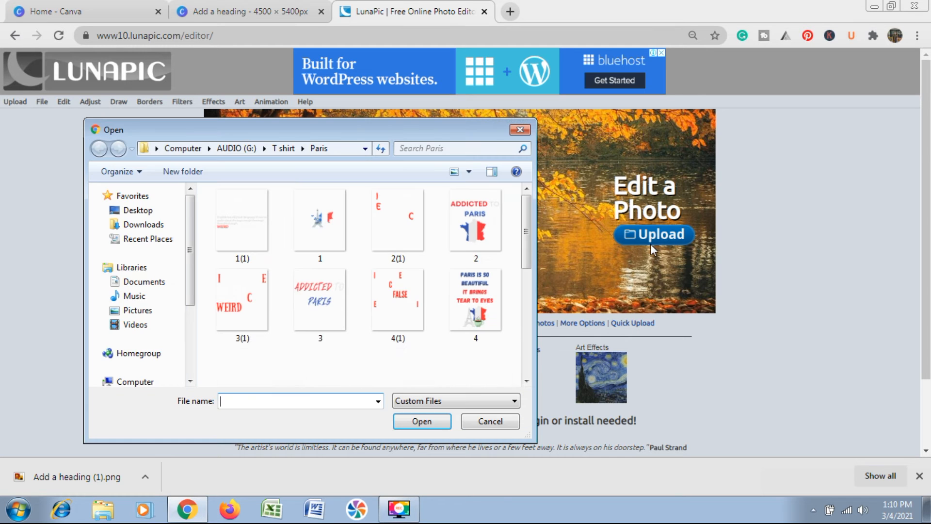
left_click(167, 242)
left_click(257, 235)
key("d")
key("d")
key("d")
key("d")
key("Return")
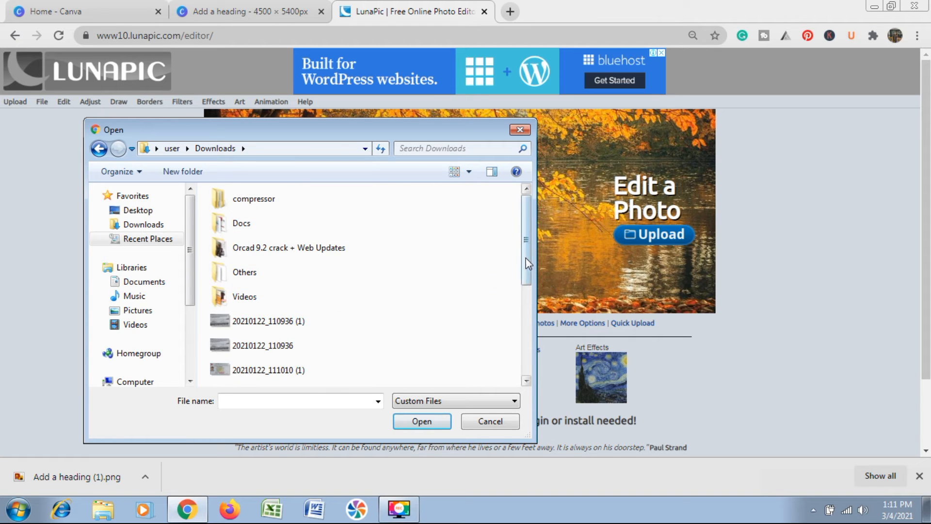
scroll(437, 290, "down", 3)
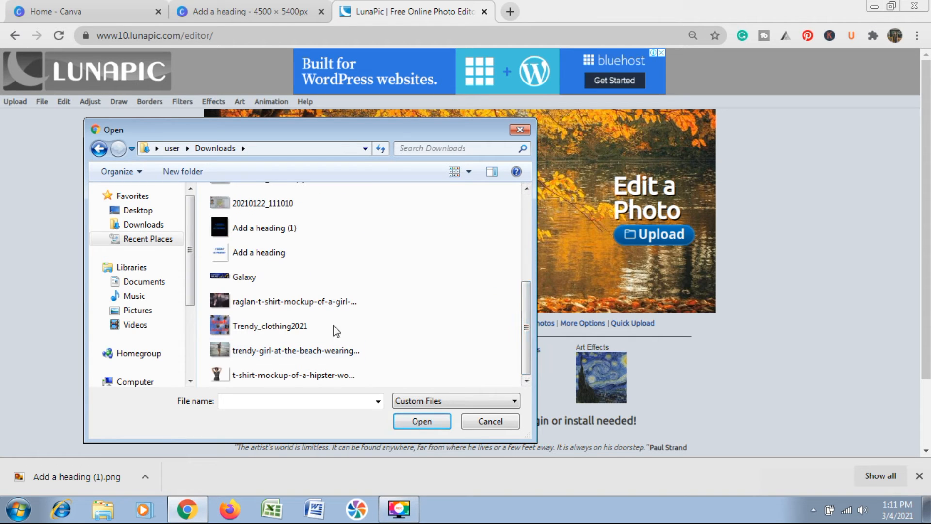
double_click(275, 229)
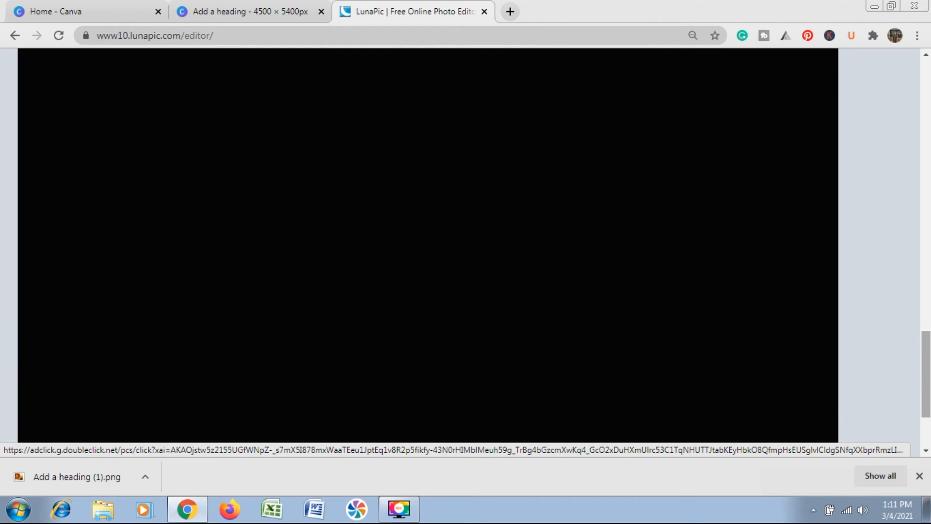
Make the black background of the uploaded image transparent with the Transparent Background tool.
left_click_drag(920, 377, 930, 258)
left_click_drag(927, 203, 927, 107)
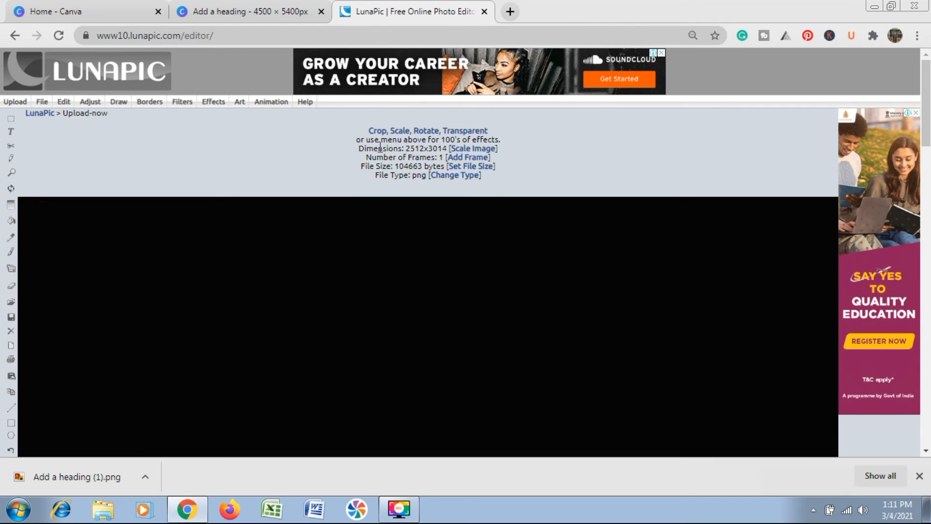
mouse_move(62, 99)
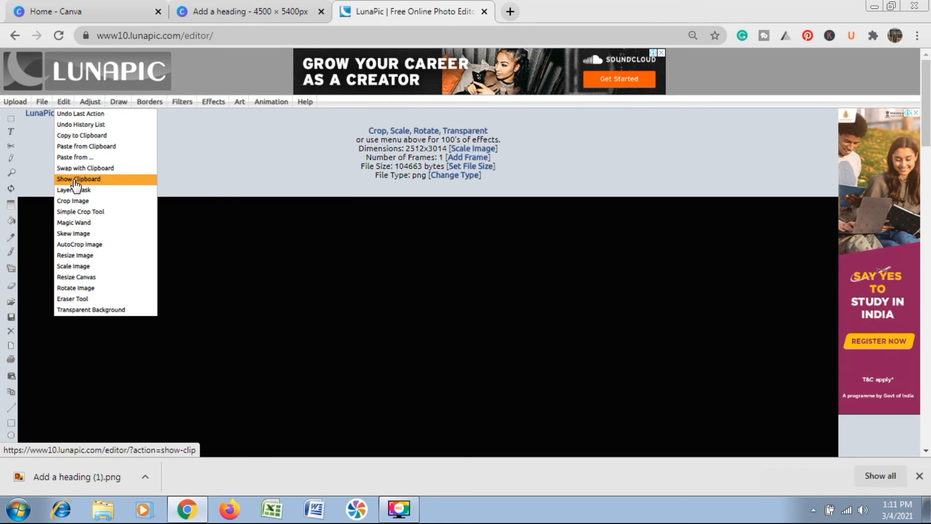
left_click(129, 313)
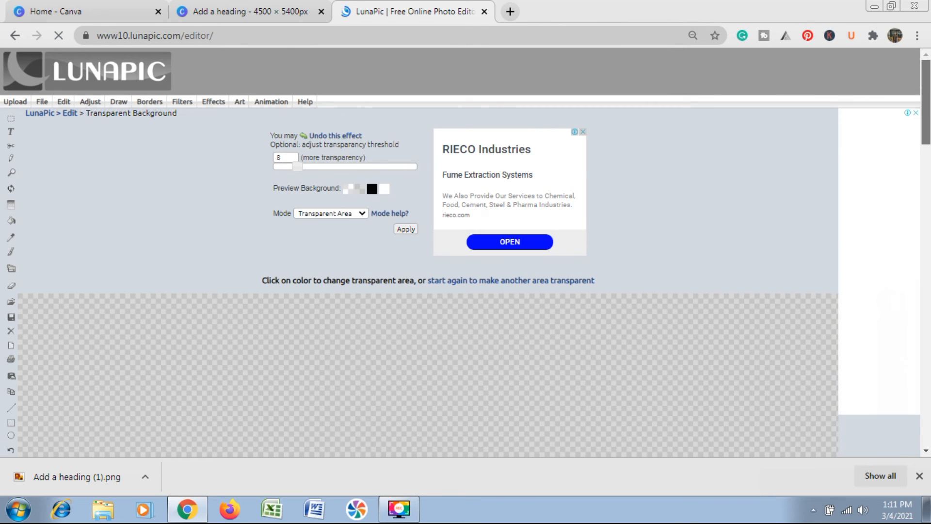
Save the edited image from LunaPic, view the downloaded file and close the viewer.
scroll(129, 317, "down", 10)
scroll(691, 287, "down", 5)
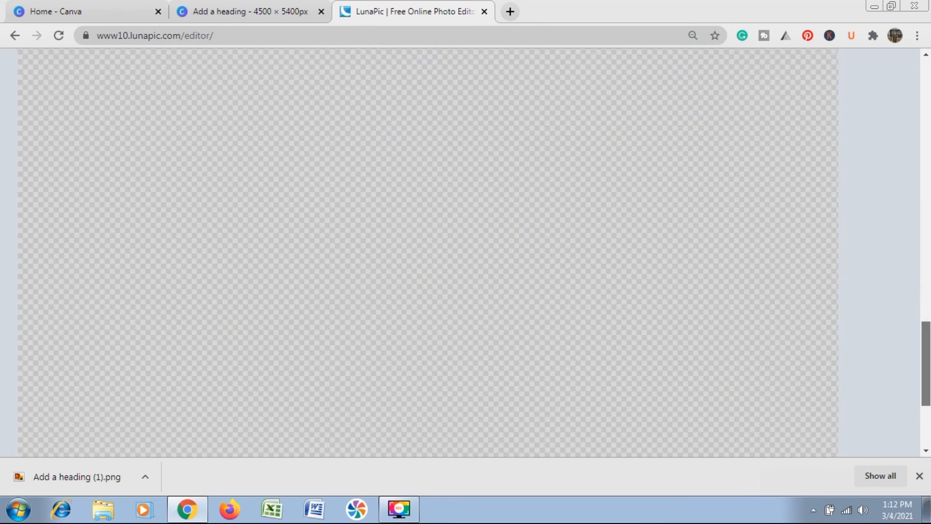
left_click_drag(926, 401, 929, 443)
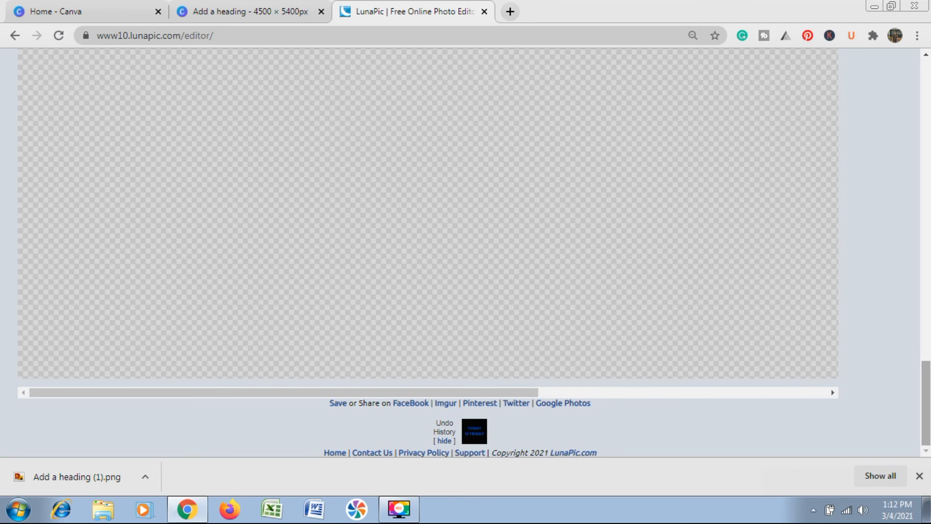
left_click_drag(926, 403, 917, 426)
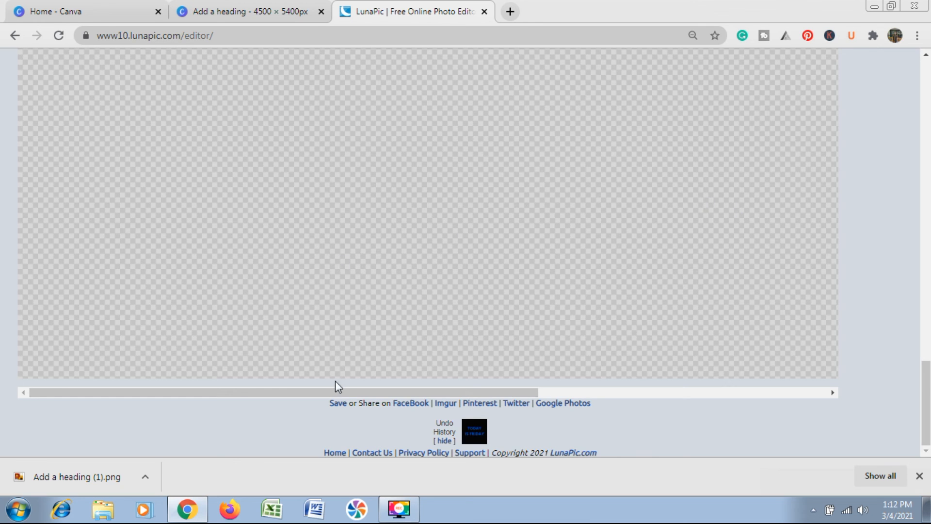
left_click(334, 406)
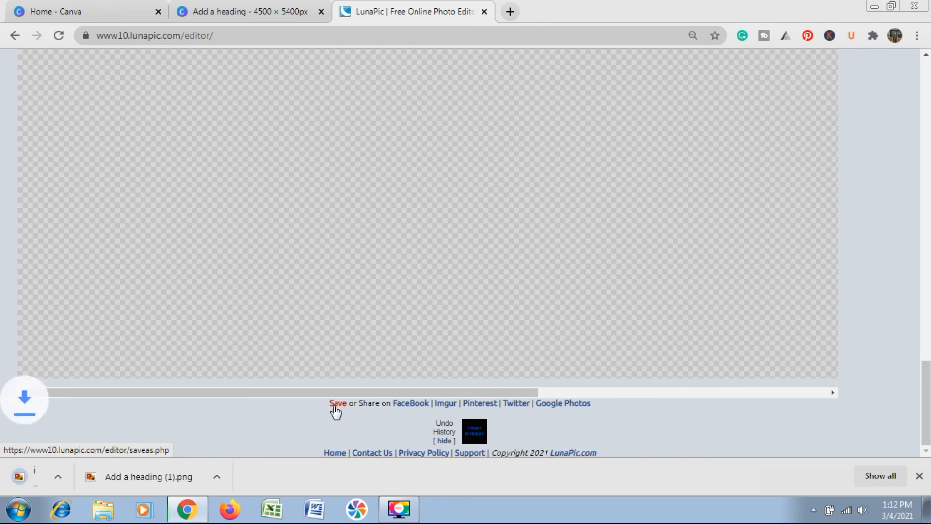
left_click(71, 484)
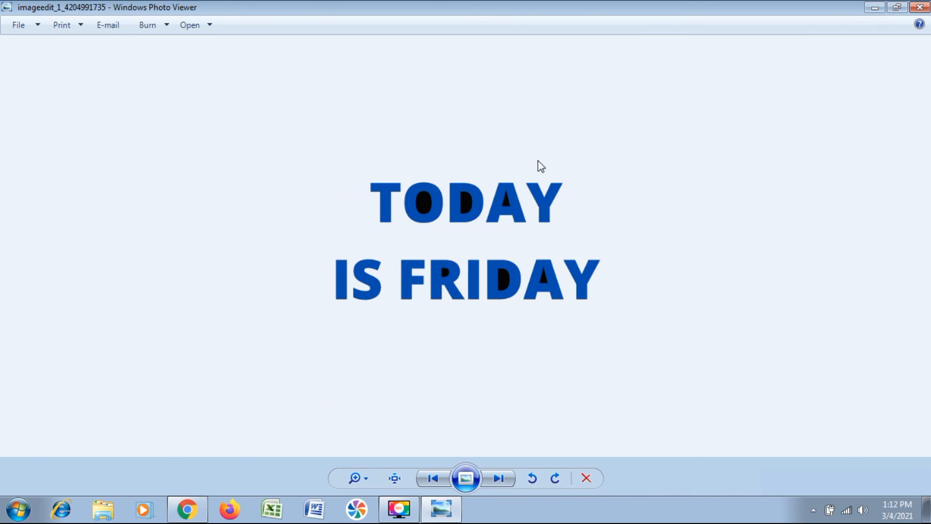
left_click(920, 7)
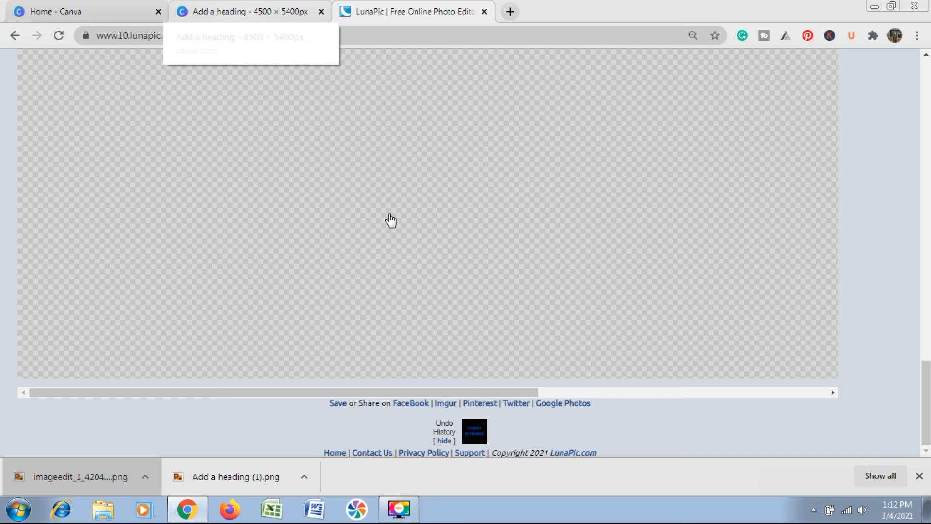
Inspect the enclosed areas inside the letters of the "TODAY IS FRIDAY" text in LunaPic.
scroll(915, 332, "down", 1)
scroll(911, 291, "up", 10)
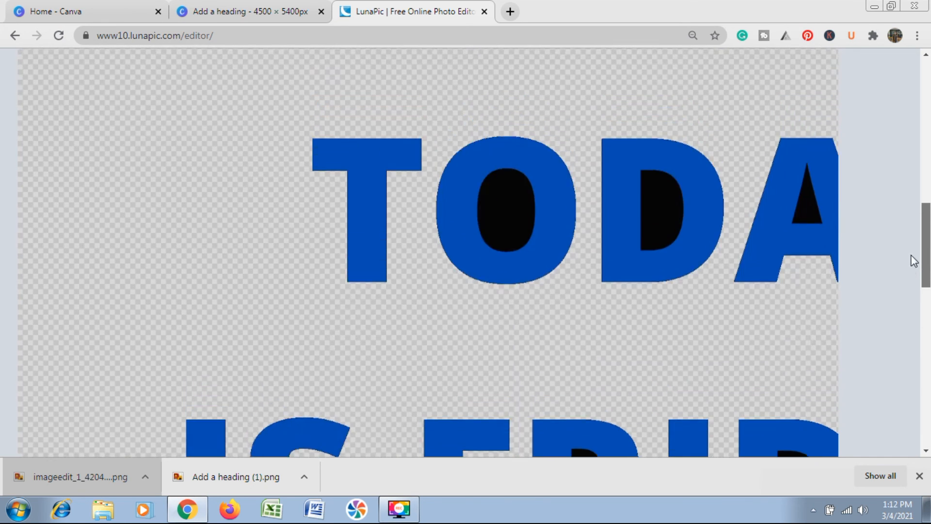